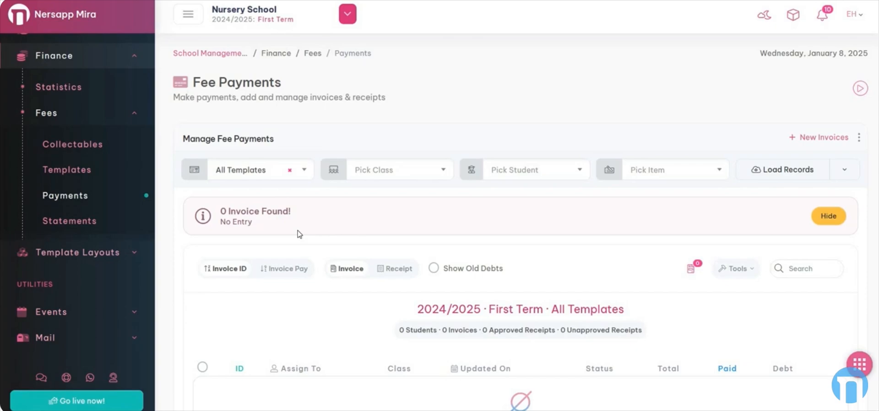
Hide the results notice and review the template, class, student and item filters plus the payment status options
{"action": "left_click", "coordinate": [827, 214]}
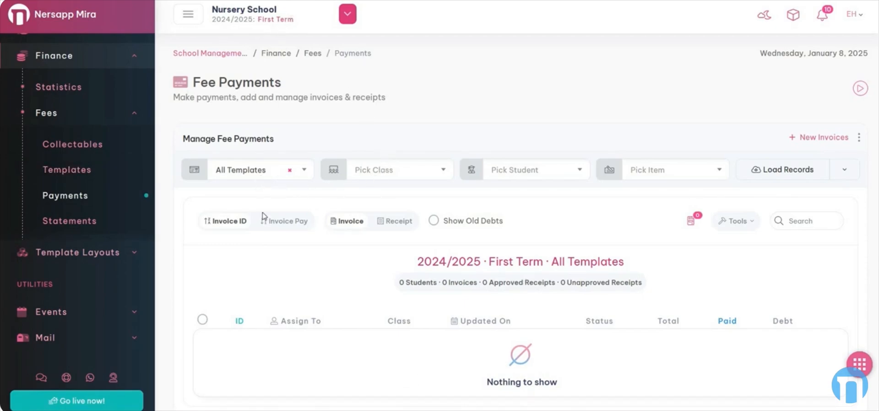
{"action": "left_click", "coordinate": [256, 169]}
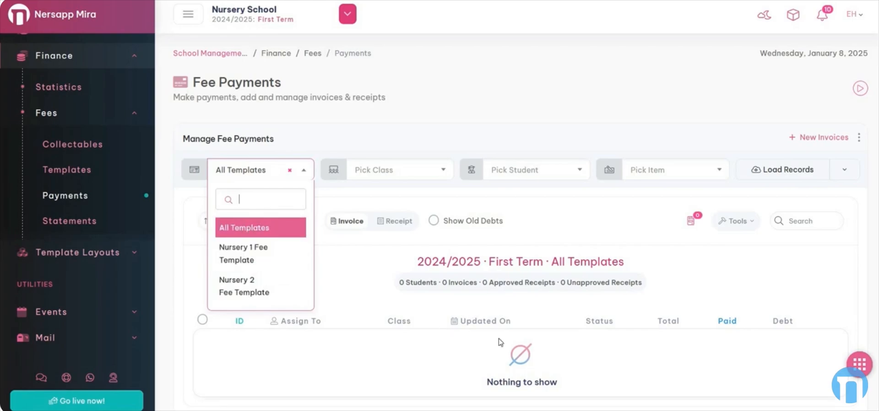
{"action": "left_click", "coordinate": [367, 198]}
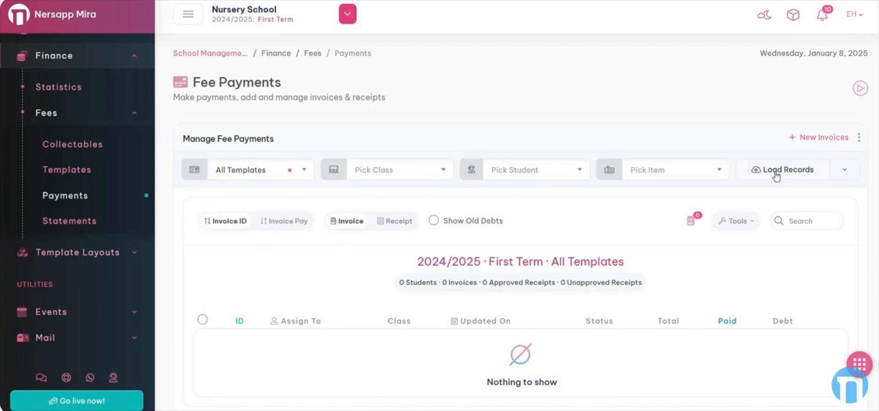
{"action": "left_click", "coordinate": [409, 177]}
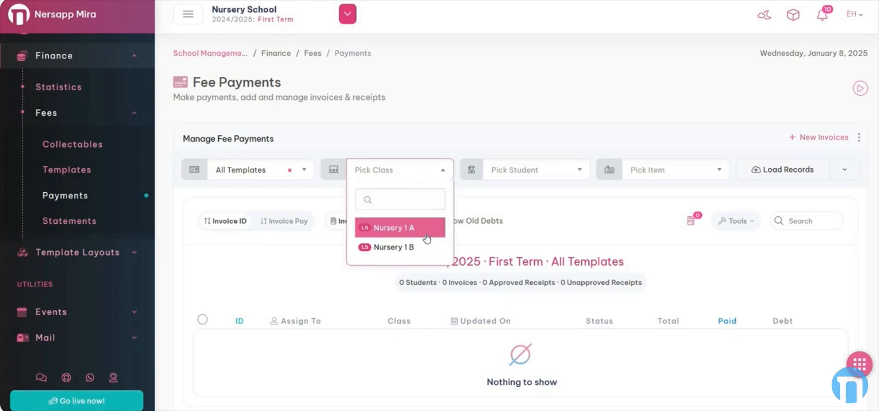
{"action": "left_click", "coordinate": [523, 177]}
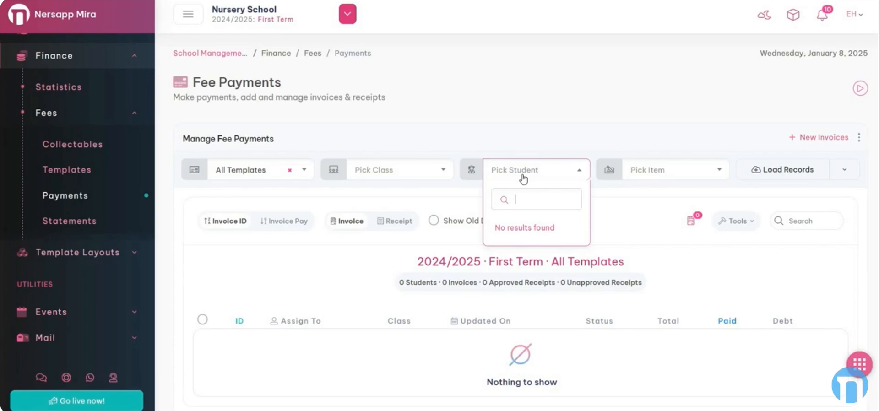
{"action": "left_click", "coordinate": [653, 175]}
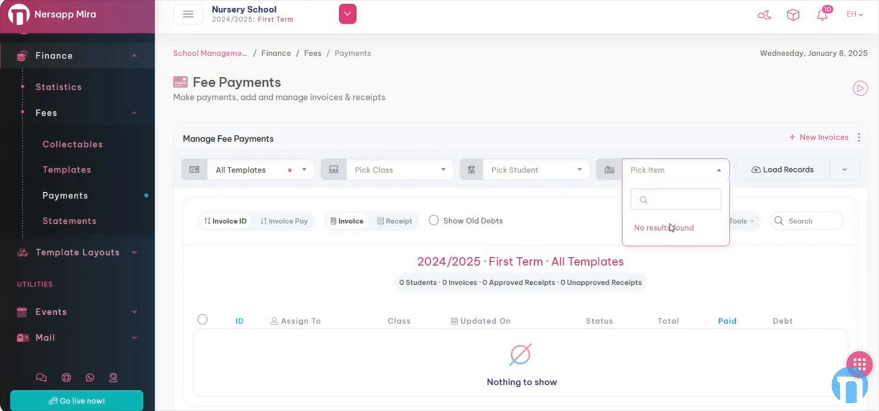
{"action": "left_click", "coordinate": [679, 131]}
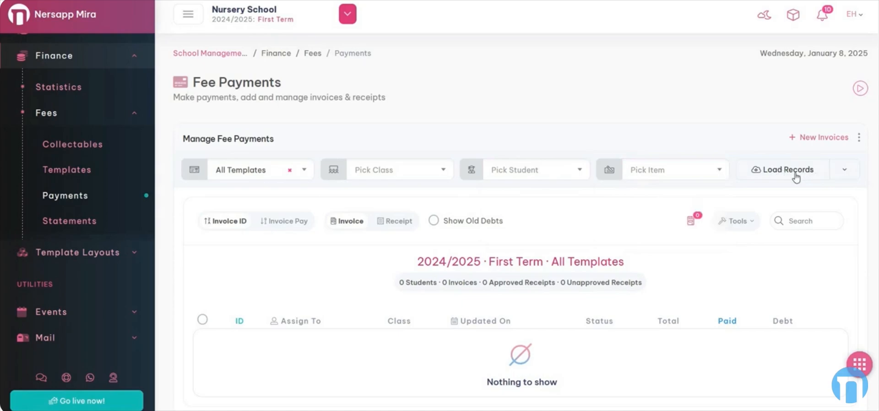
{"action": "left_click", "coordinate": [842, 176]}
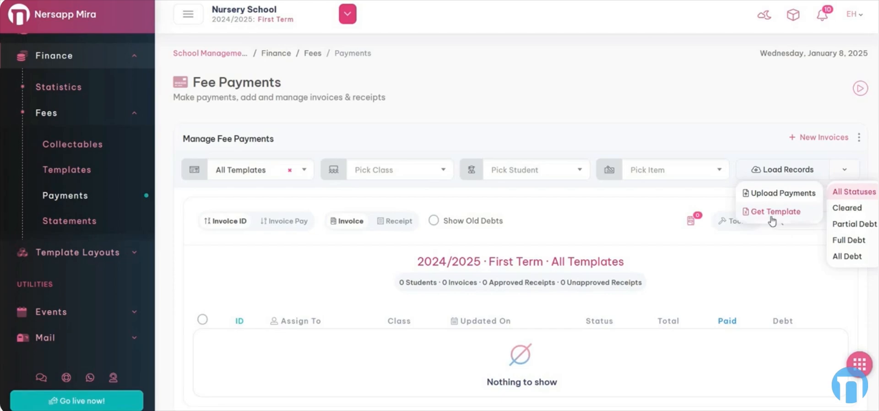
{"action": "left_click", "coordinate": [843, 170]}
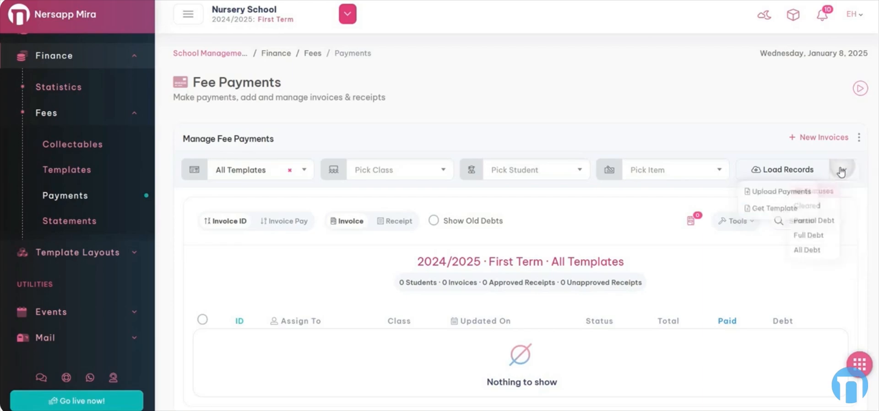
Load the 2024/2025 First Term fee records for all templates, check the available fee templates and hide the results notice
{"action": "left_click", "coordinate": [792, 173]}
{"action": "scroll", "coordinate": [556, 255], "scroll_direction": "down", "scroll_amount": 3}
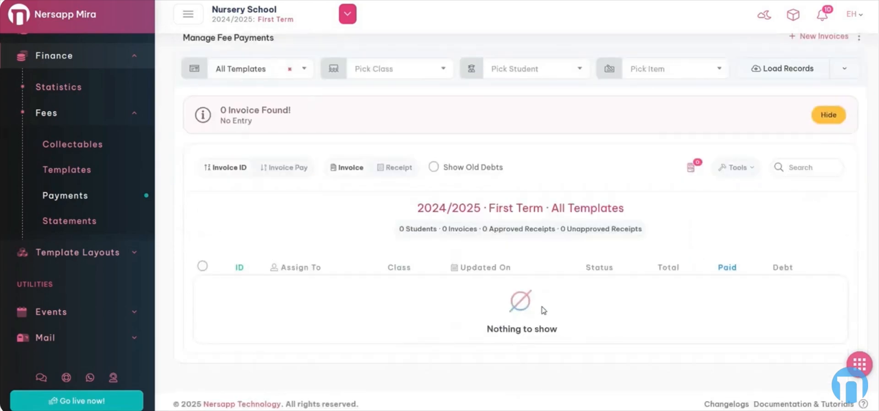
{"action": "left_click_drag", "start_coordinate": [418, 209], "coordinate": [574, 209]}
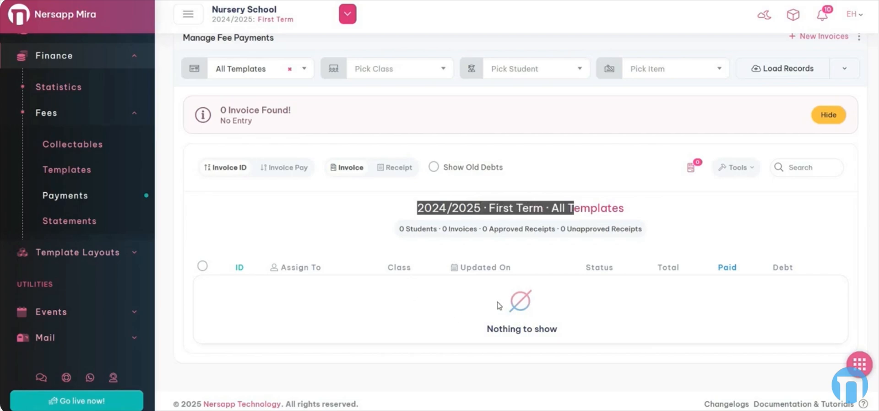
{"action": "left_click", "coordinate": [245, 71]}
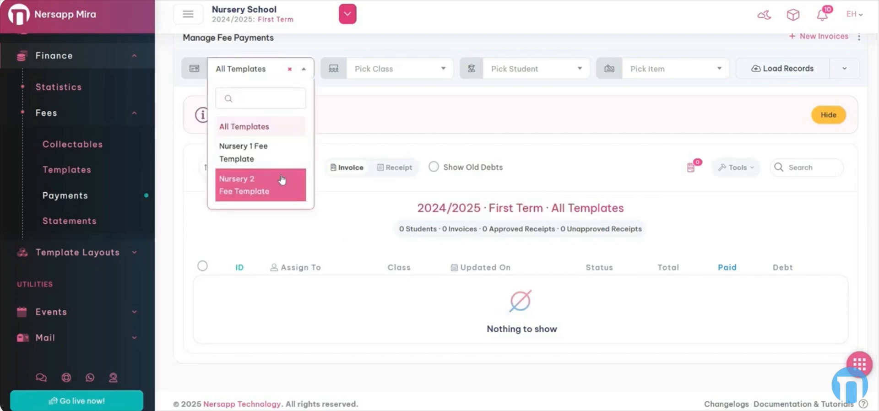
{"action": "scroll", "coordinate": [825, 160], "scroll_direction": "up", "scroll_amount": 2}
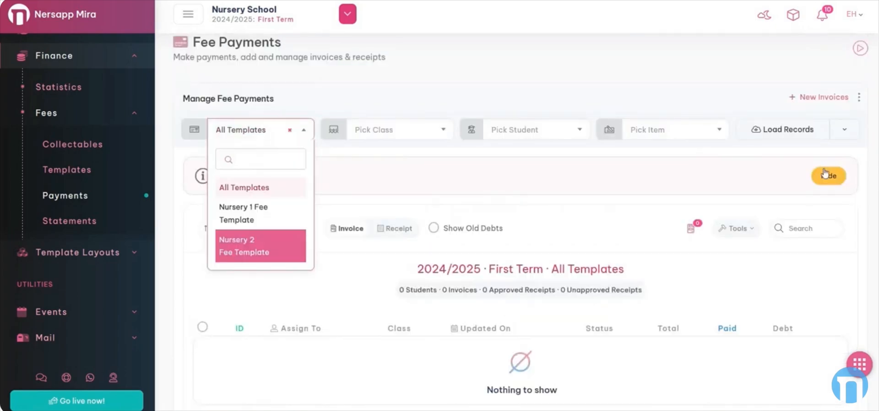
{"action": "left_click", "coordinate": [825, 174]}
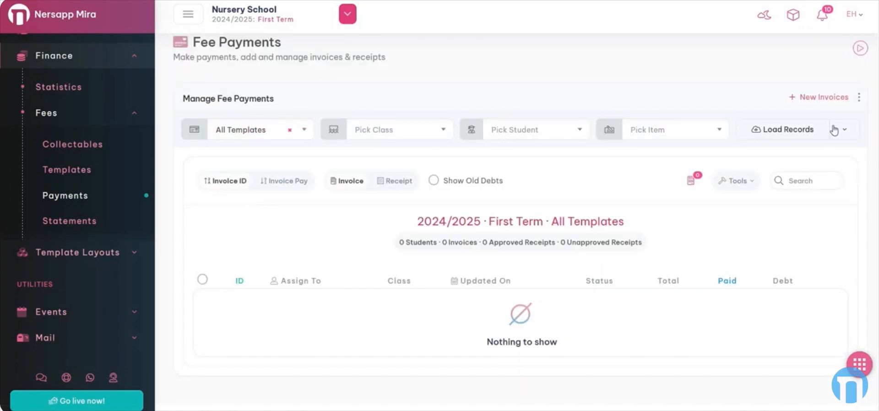
Generate new fee invoices for class Nursery 1 A using all templates
{"action": "left_click", "coordinate": [820, 98]}
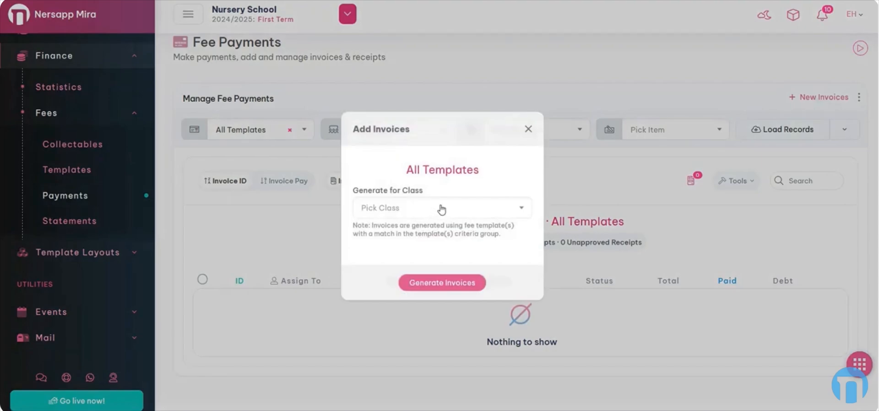
{"action": "left_click", "coordinate": [441, 208]}
{"action": "left_click", "coordinate": [438, 267]}
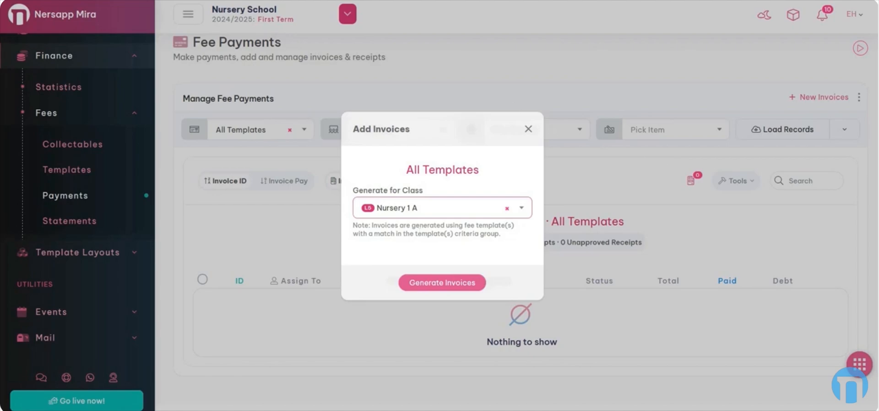
{"action": "left_click", "coordinate": [438, 283]}
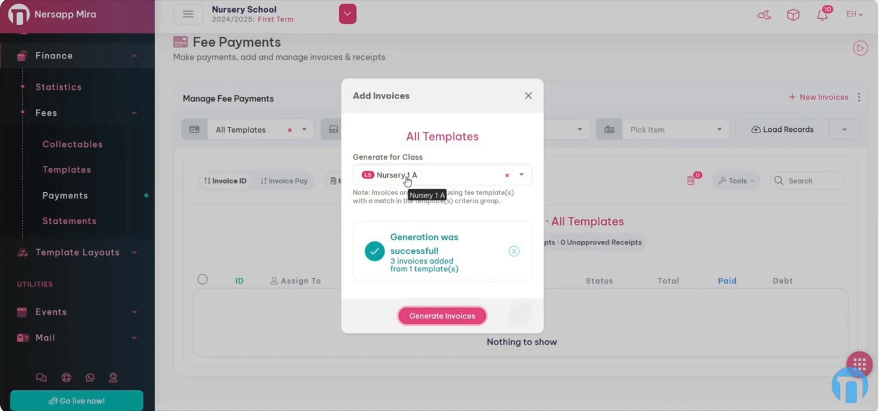
{"action": "left_click", "coordinate": [451, 320]}
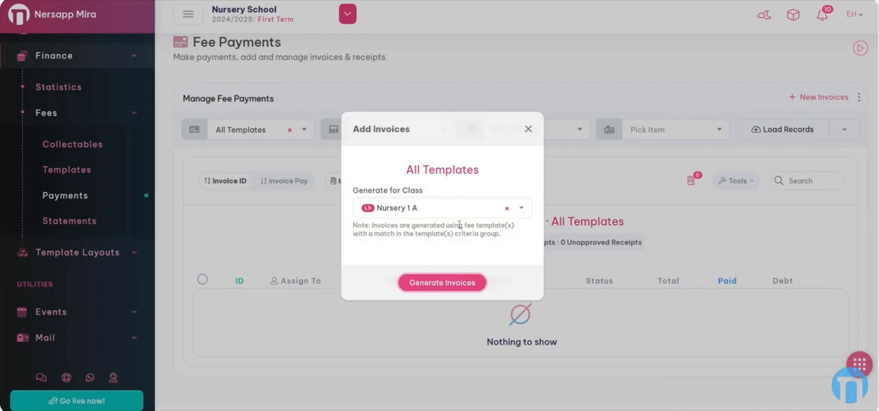
Generate fee invoices for class Nursery 1 B as well and close the Add Invoices dialog
{"action": "left_click", "coordinate": [458, 208]}
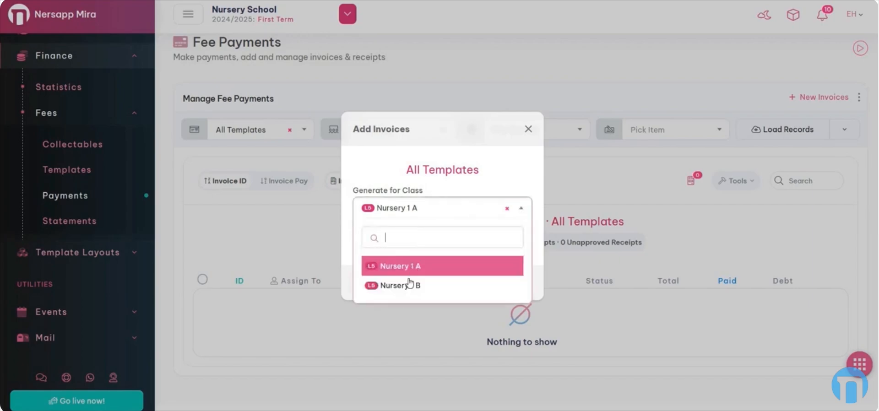
{"action": "left_click", "coordinate": [408, 285]}
{"action": "left_click", "coordinate": [442, 280]}
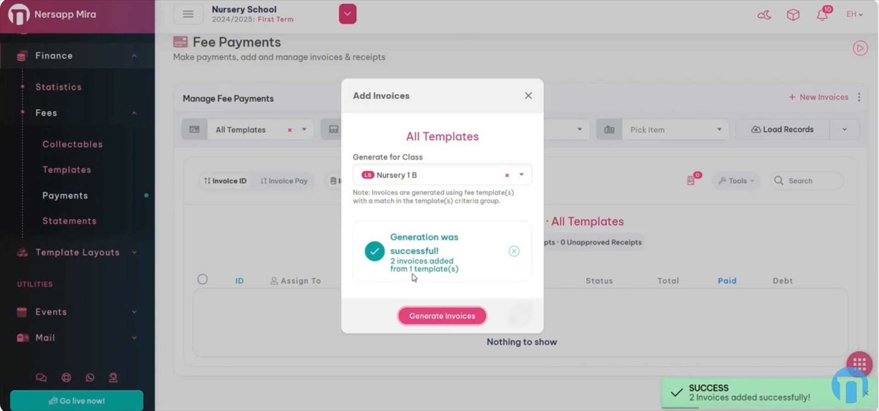
{"action": "left_click", "coordinate": [529, 96]}
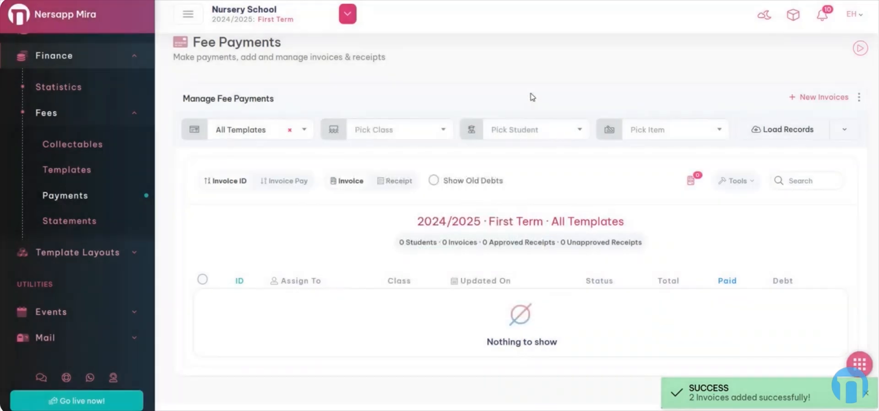
Load the fee payment records for all templates and review the generated invoices
{"action": "left_click", "coordinate": [771, 131]}
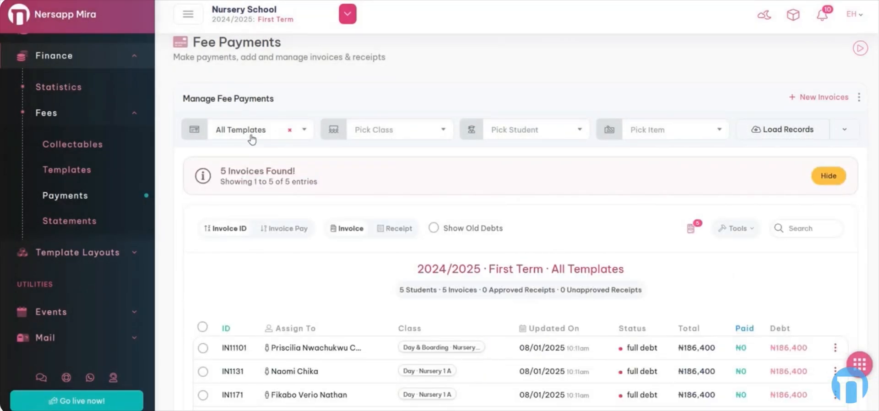
{"action": "scroll", "coordinate": [435, 190], "scroll_direction": "down", "scroll_amount": 3}
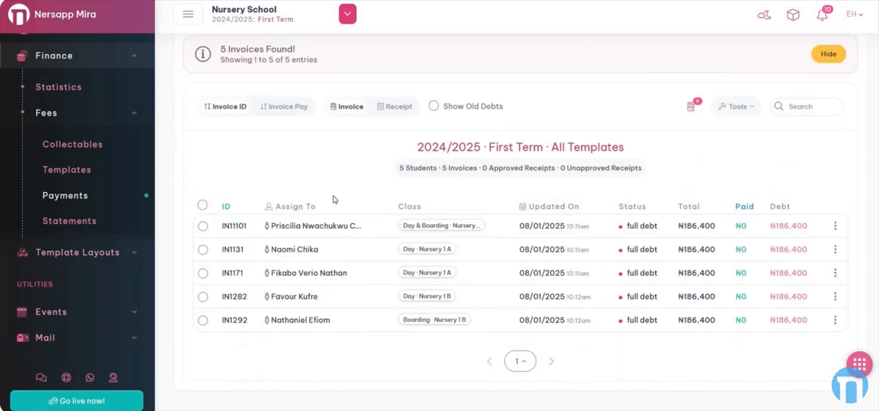
{"action": "scroll", "coordinate": [335, 199], "scroll_direction": "up", "scroll_amount": 2}
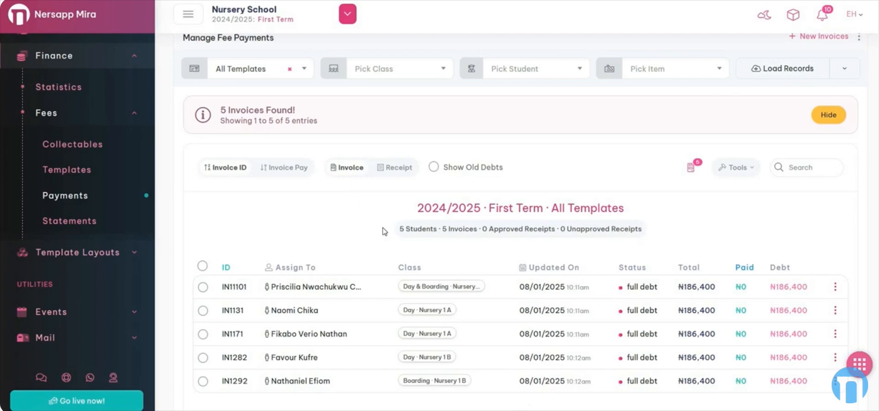
{"action": "scroll", "coordinate": [384, 232], "scroll_direction": "down", "scroll_amount": 2}
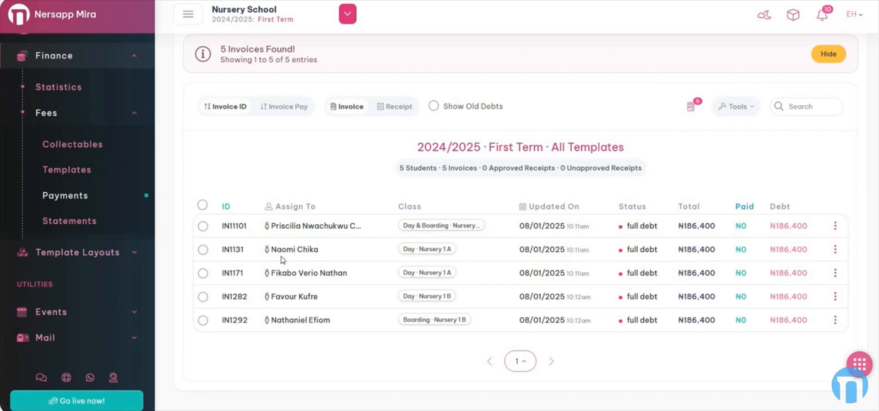
Delete the first invoice in the list, the one for the Day & Boarding student
{"action": "left_click", "coordinate": [202, 229]}
{"action": "left_click", "coordinate": [742, 109]}
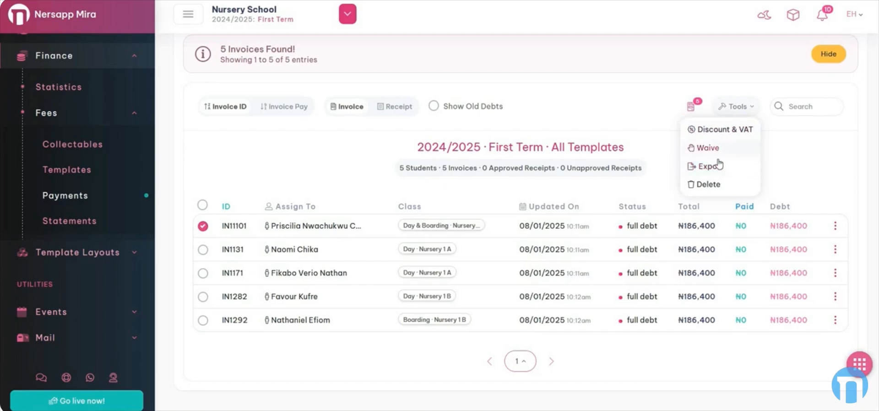
{"action": "left_click", "coordinate": [715, 185]}
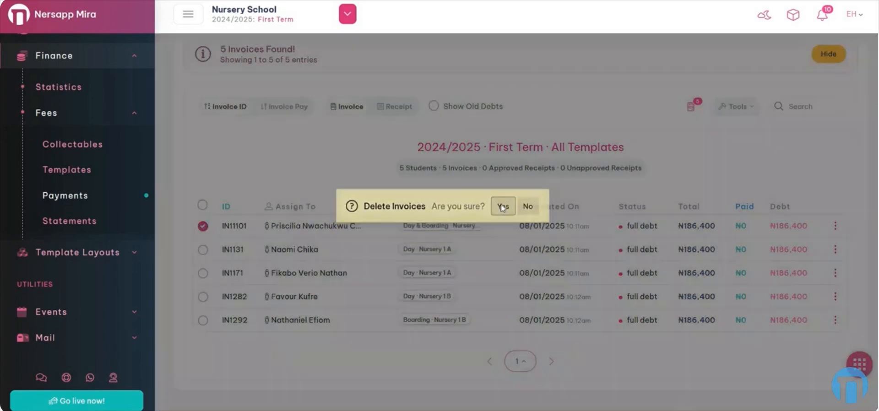
{"action": "left_click", "coordinate": [502, 207]}
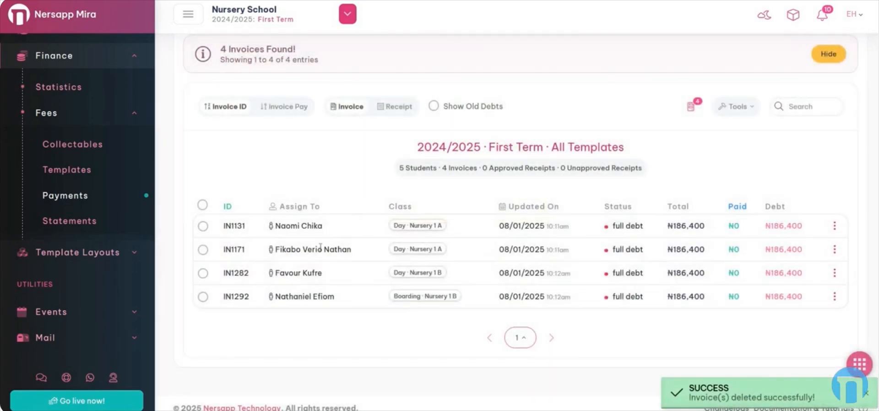
Hide the results notice and generate invoices for class Nursery 1 A again to replace the deleted one
{"action": "scroll", "coordinate": [349, 261], "scroll_direction": "up", "scroll_amount": 2}
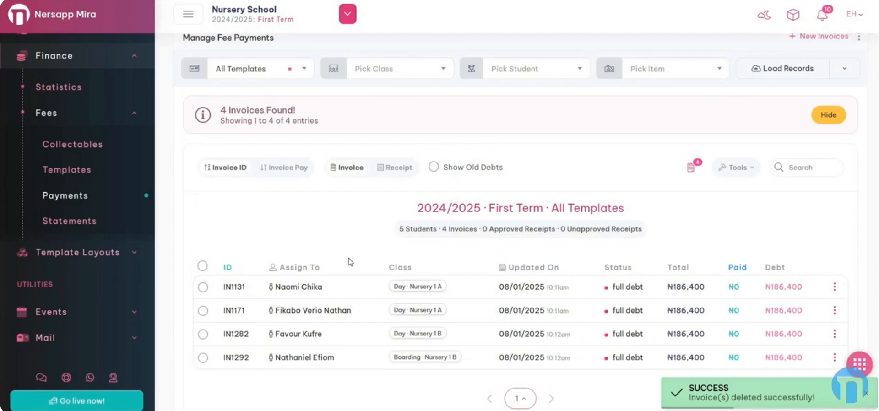
{"action": "left_click", "coordinate": [828, 115]}
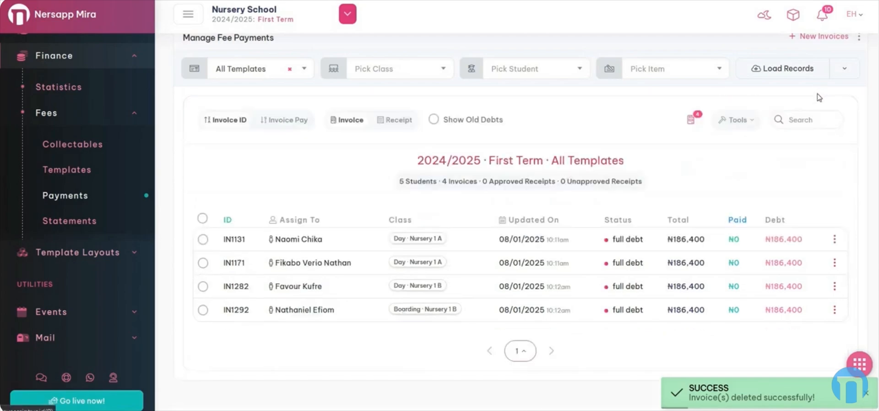
{"action": "scroll", "coordinate": [831, 108], "scroll_direction": "up", "scroll_amount": 2}
{"action": "left_click", "coordinate": [832, 97]}
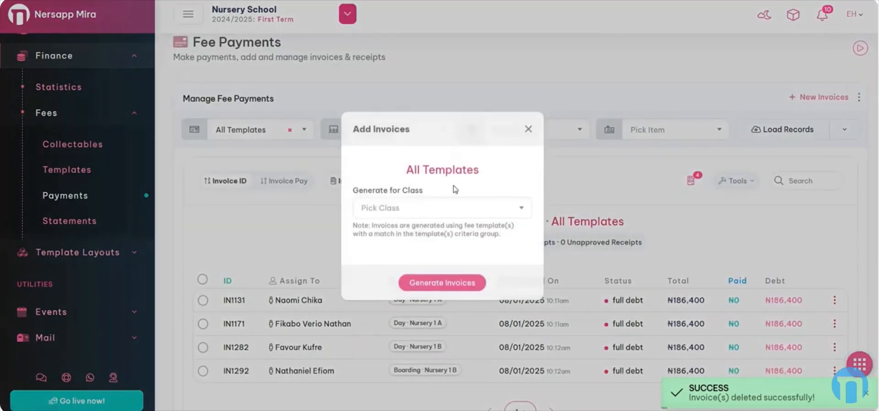
{"action": "left_click", "coordinate": [458, 211]}
{"action": "left_click", "coordinate": [434, 268]}
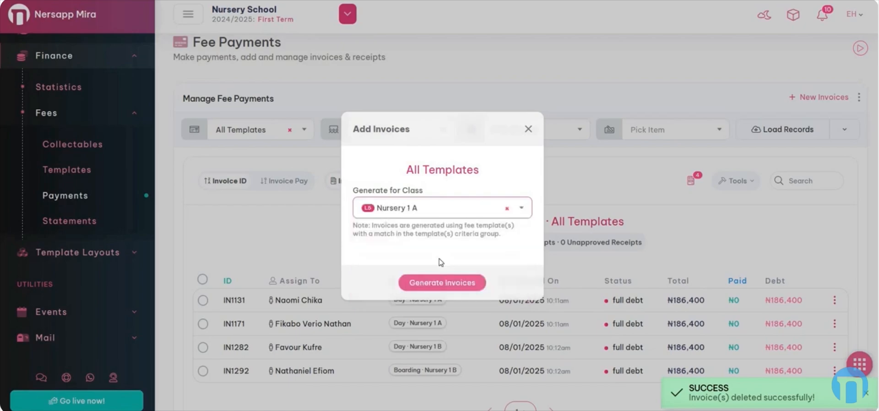
{"action": "left_click", "coordinate": [442, 284]}
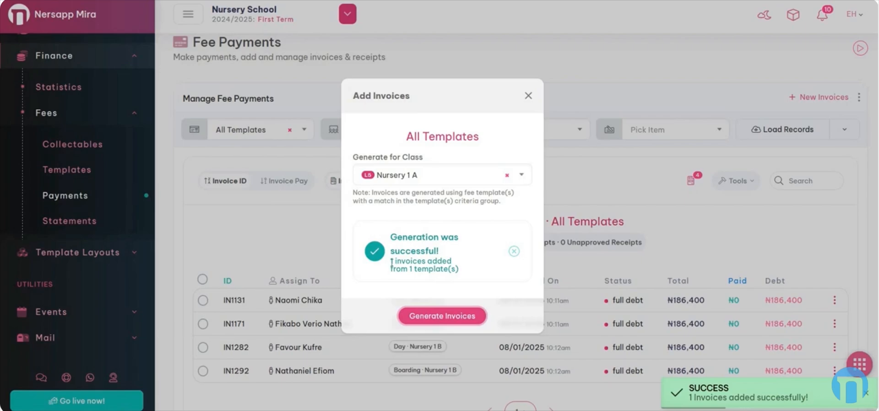
{"action": "left_click_drag", "start_coordinate": [409, 269], "coordinate": [428, 270]}
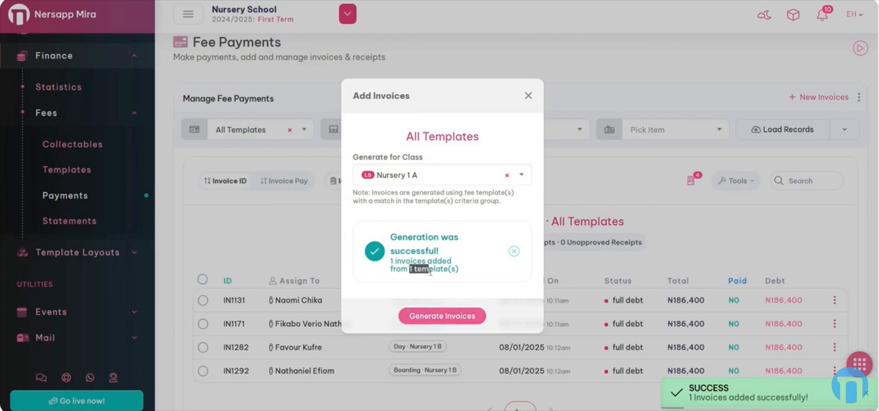
{"action": "left_click", "coordinate": [393, 261]}
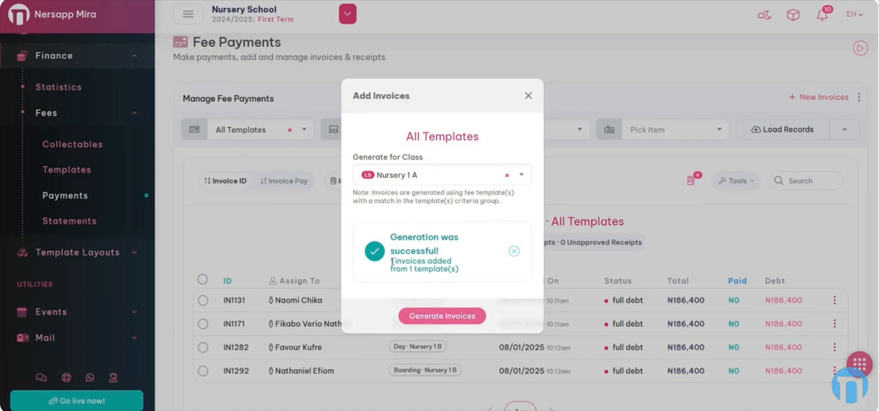
Generate invoices for class Nursery 1 B again and close the Add Invoices dialog
{"action": "left_click", "coordinate": [433, 176]}
{"action": "left_click", "coordinate": [410, 250]}
{"action": "left_click", "coordinate": [427, 317]}
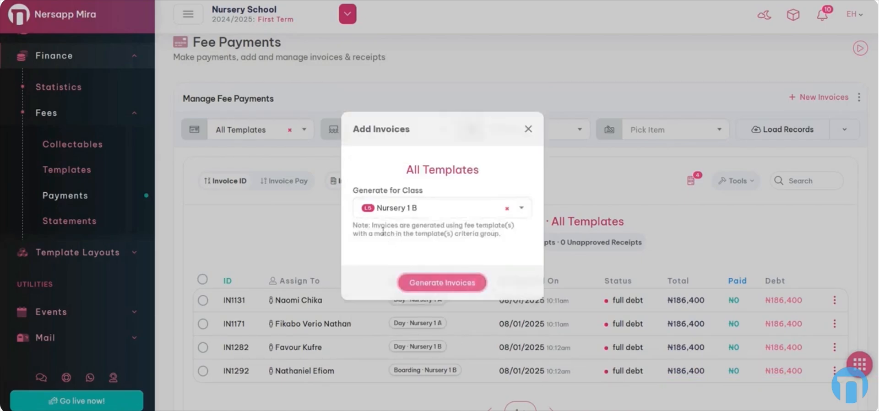
{"action": "left_click", "coordinate": [528, 130]}
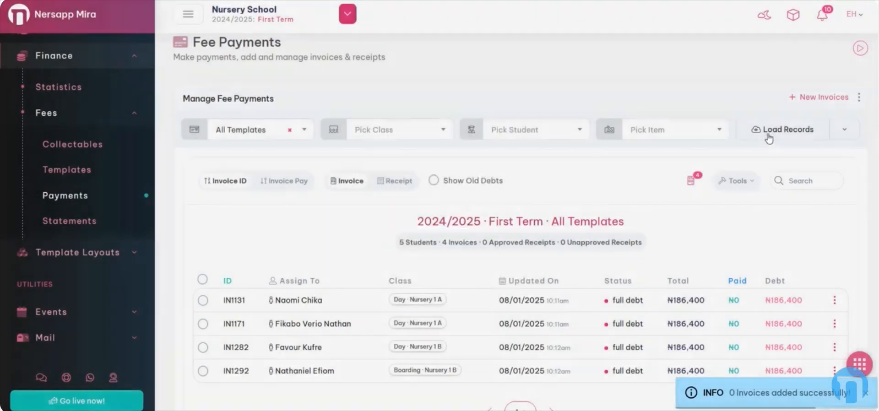
Reload the fee payment records for all templates, review the invoice list and hide the results notice
{"action": "left_click", "coordinate": [769, 133]}
{"action": "left_click_drag", "start_coordinate": [276, 347], "coordinate": [334, 348]}
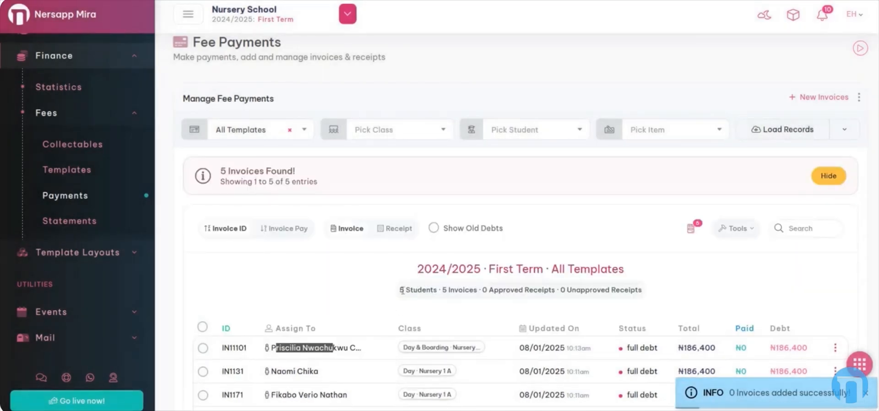
{"action": "scroll", "coordinate": [403, 288], "scroll_direction": "down", "scroll_amount": 1}
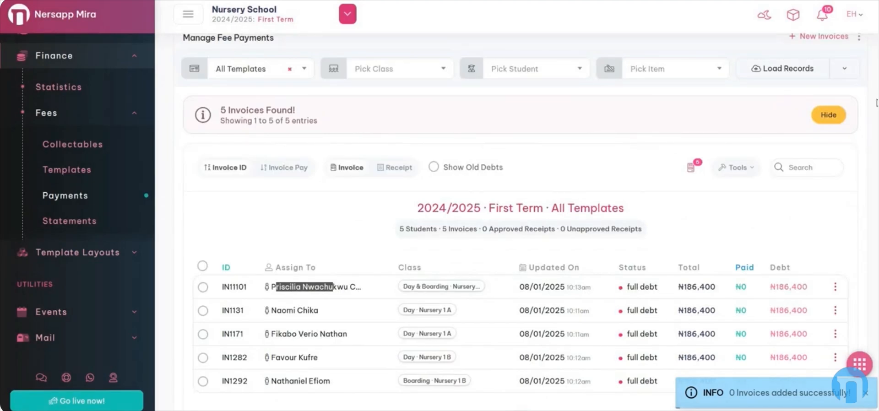
{"action": "left_click", "coordinate": [828, 115]}
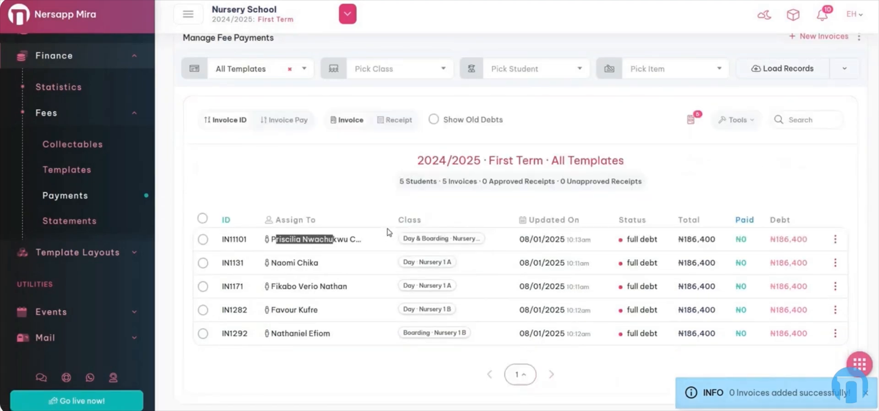
{"action": "left_click", "coordinate": [361, 209]}
Filter the fee payment records by class Nursery 1 A and load them
{"action": "left_click", "coordinate": [389, 75]}
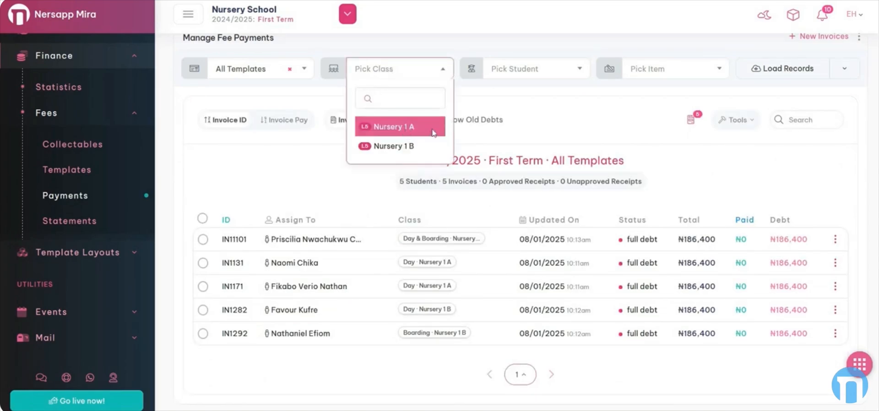
{"action": "left_click", "coordinate": [407, 130]}
{"action": "left_click", "coordinate": [754, 73]}
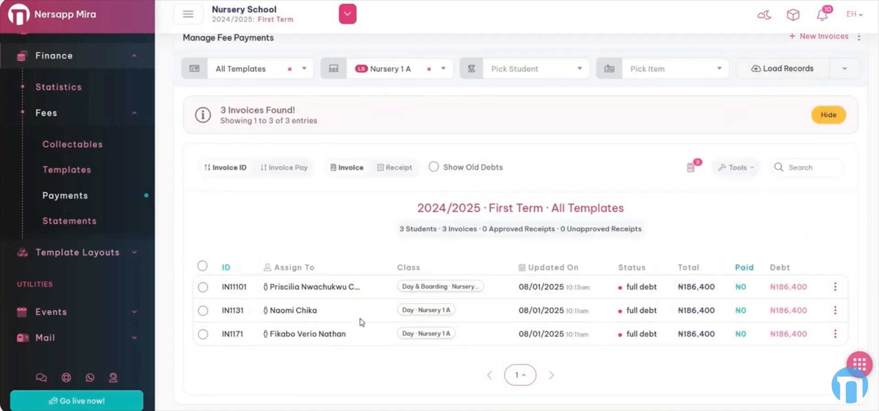
Switch the class filter to Nursery 1 B and load the matching records
{"action": "left_click", "coordinate": [403, 71]}
{"action": "left_click", "coordinate": [392, 149]}
{"action": "left_click", "coordinate": [755, 70]}
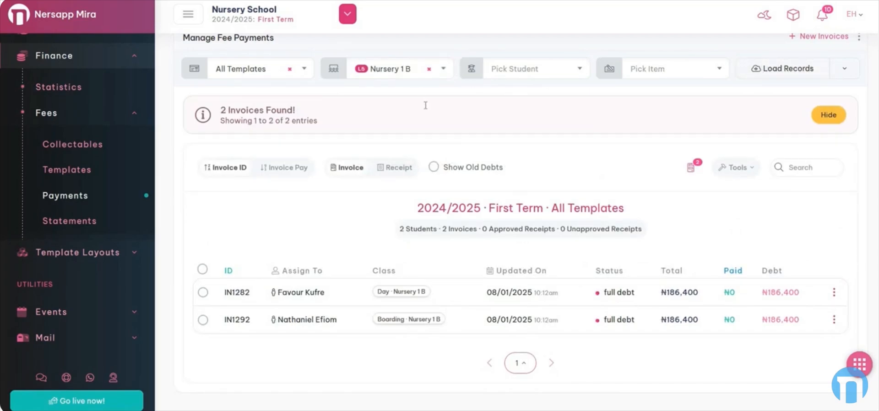
Filter the records by class Nursery 1 A and the second student offered for that class, and load them
{"action": "left_click", "coordinate": [429, 69]}
{"action": "left_click", "coordinate": [500, 134]}
{"action": "left_click", "coordinate": [517, 70]}
{"action": "left_click", "coordinate": [432, 72]}
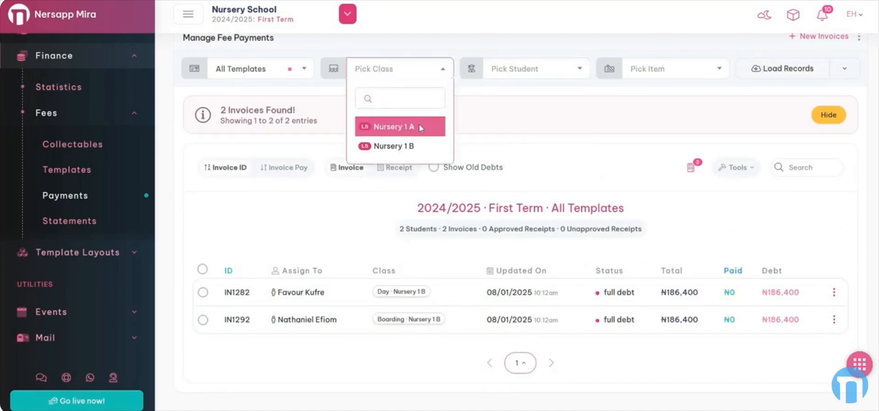
{"action": "left_click", "coordinate": [419, 124]}
{"action": "left_click", "coordinate": [530, 71]}
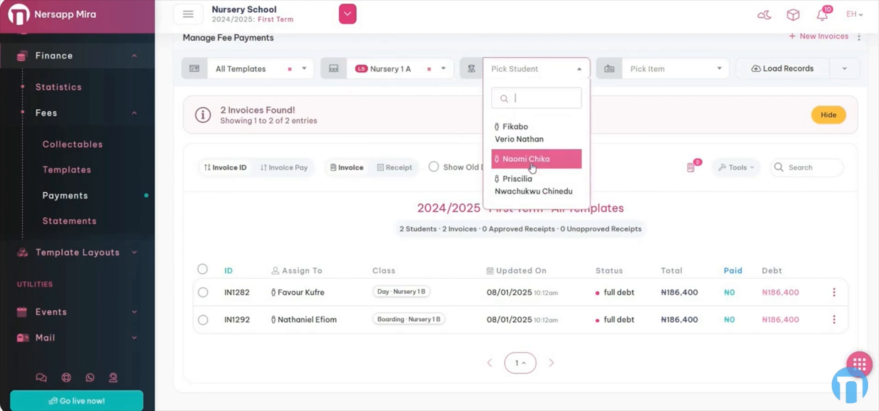
{"action": "left_click", "coordinate": [536, 158]}
{"action": "left_click", "coordinate": [759, 69]}
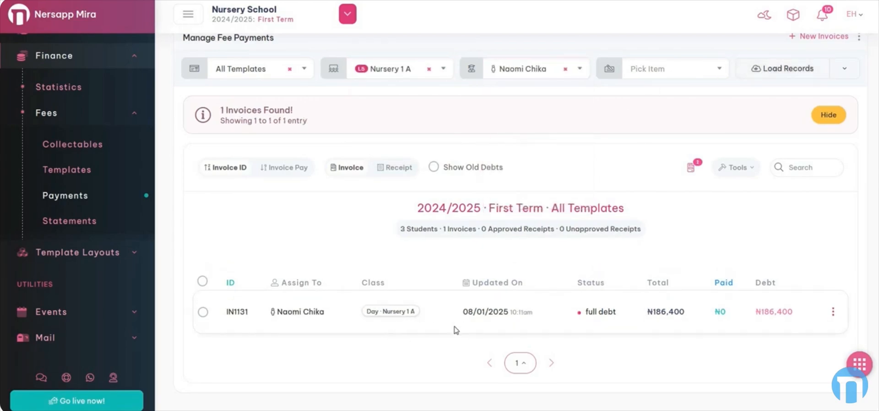
Clear the student and class filters and check the available item and class options
{"action": "left_click", "coordinate": [566, 70]}
{"action": "left_click", "coordinate": [652, 94]}
{"action": "left_click", "coordinate": [544, 70]}
{"action": "left_click", "coordinate": [430, 69]}
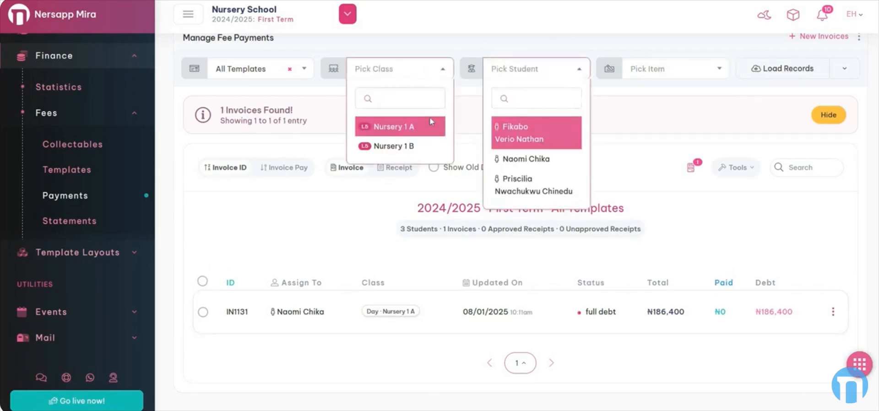
{"action": "left_click", "coordinate": [652, 83]}
{"action": "left_click", "coordinate": [652, 82]}
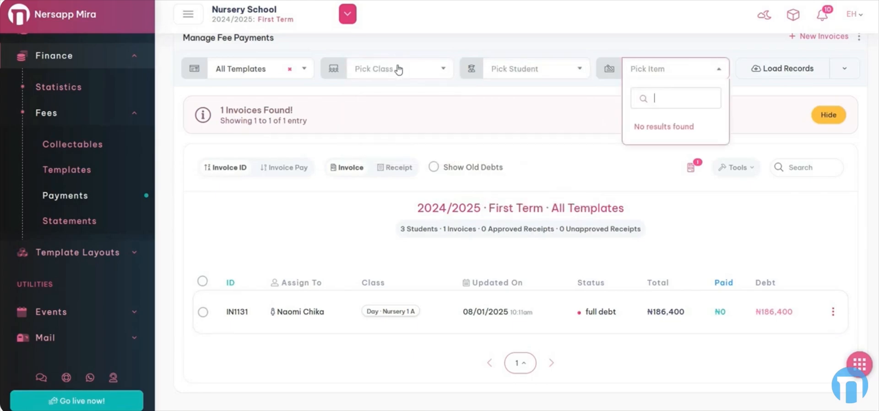
{"action": "left_click", "coordinate": [366, 76]}
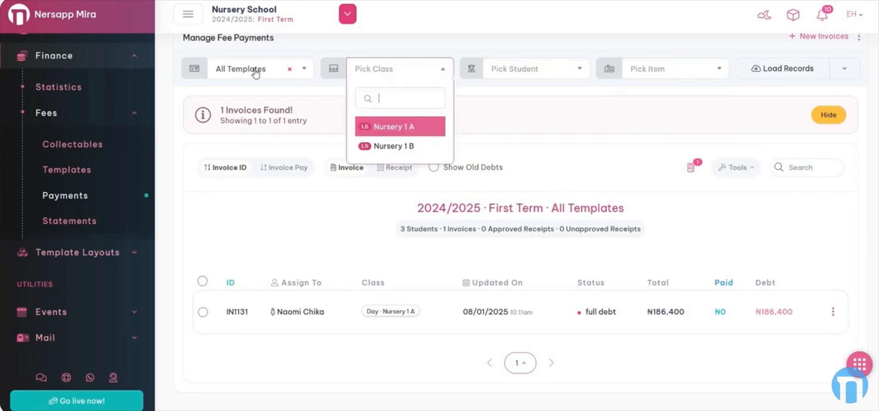
Filter the records by Nursery 1 Fee Template and the Tuition ₦40,000 item, load them and review the invoices
{"action": "left_click", "coordinate": [282, 69]}
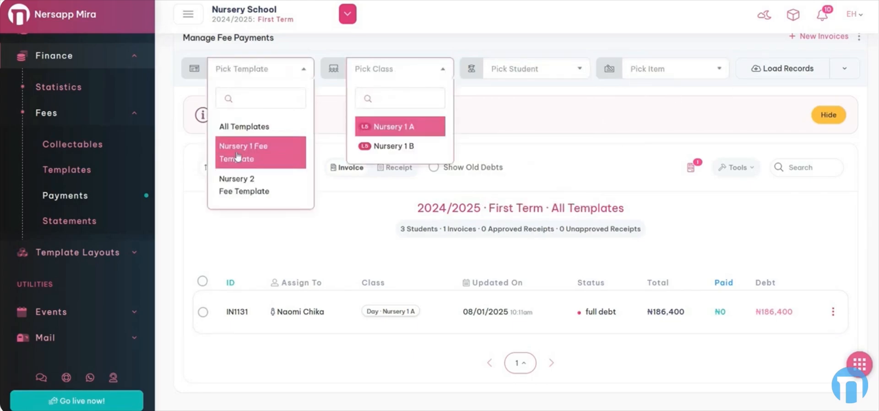
{"action": "left_click", "coordinate": [275, 154]}
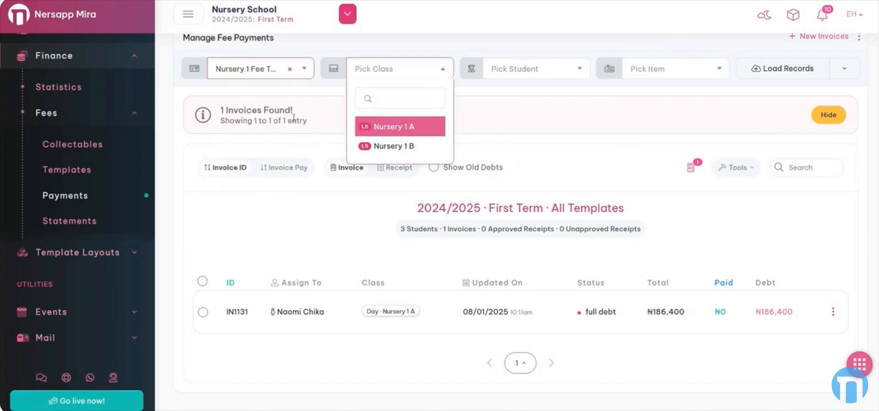
{"action": "left_click", "coordinate": [519, 104]}
{"action": "left_click", "coordinate": [644, 75]}
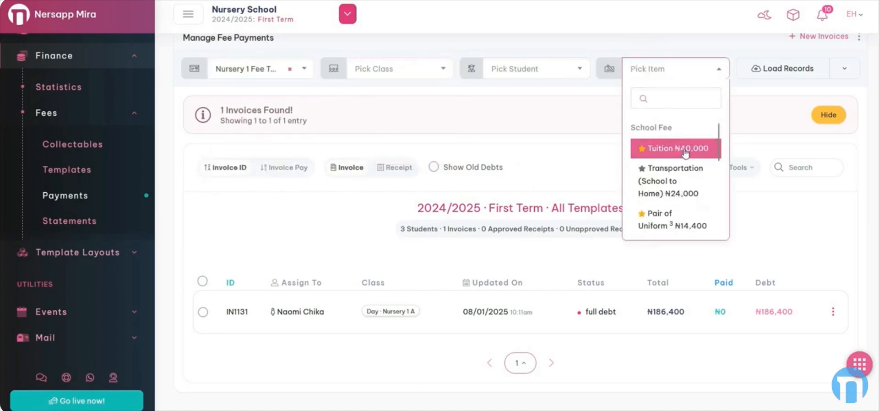
{"action": "left_click", "coordinate": [685, 154]}
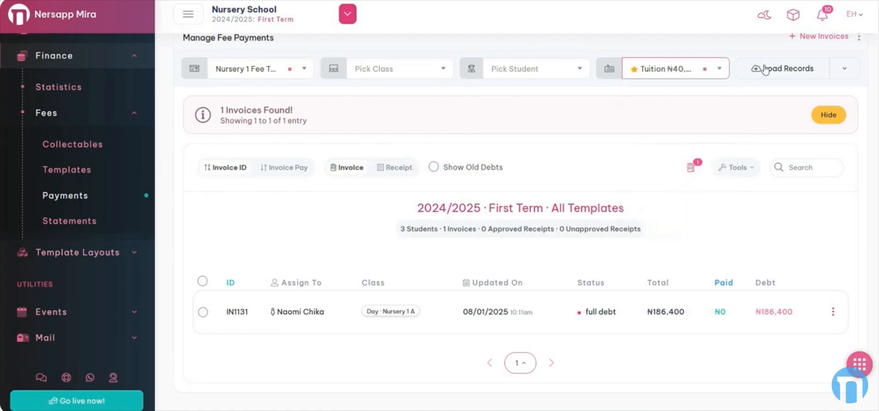
{"action": "left_click", "coordinate": [765, 69]}
{"action": "scroll", "coordinate": [586, 250], "scroll_direction": "down", "scroll_amount": 2}
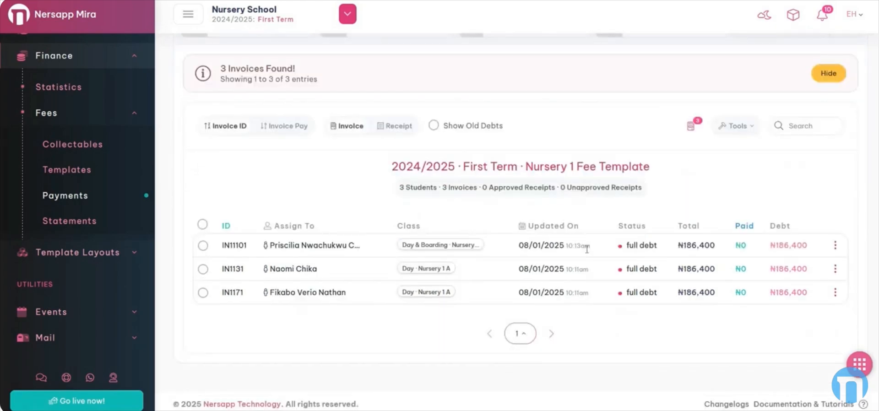
{"action": "scroll", "coordinate": [644, 247], "scroll_direction": "up", "scroll_amount": 3}
{"action": "scroll", "coordinate": [644, 247], "scroll_direction": "down", "scroll_amount": 3}
{"action": "scroll", "coordinate": [646, 247], "scroll_direction": "up", "scroll_amount": 1}
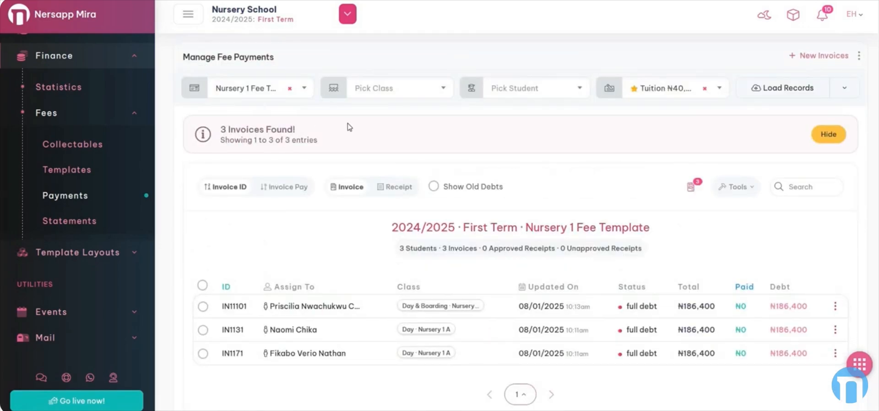
Change the item filter to Pair of Uniform ₦14,400, load the records and hide the results notice
{"action": "left_click", "coordinate": [664, 96]}
{"action": "left_click", "coordinate": [659, 236]}
{"action": "left_click", "coordinate": [782, 94]}
{"action": "left_click", "coordinate": [829, 134]}
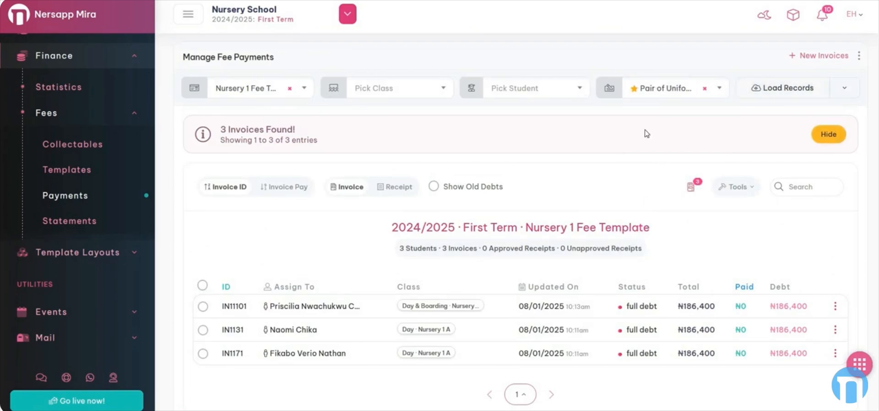
Clear the item filter, set the template back to All Templates, load the records and hide the results notice
{"action": "left_click", "coordinate": [704, 88]}
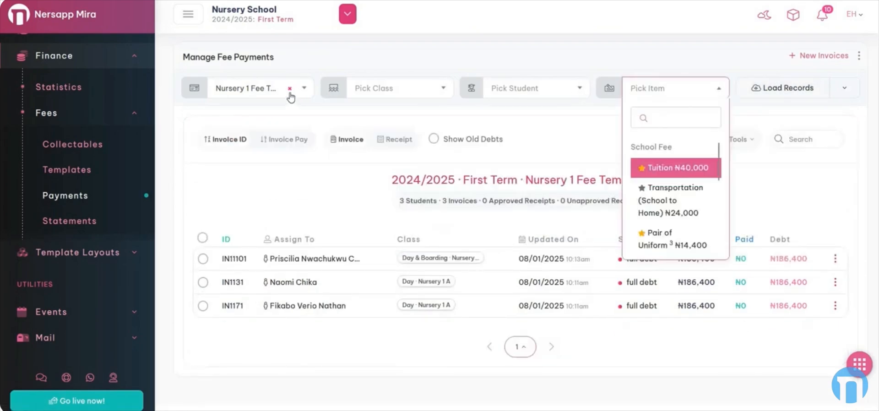
{"action": "left_click", "coordinate": [289, 88]}
{"action": "left_click", "coordinate": [236, 149]}
{"action": "left_click", "coordinate": [780, 88]}
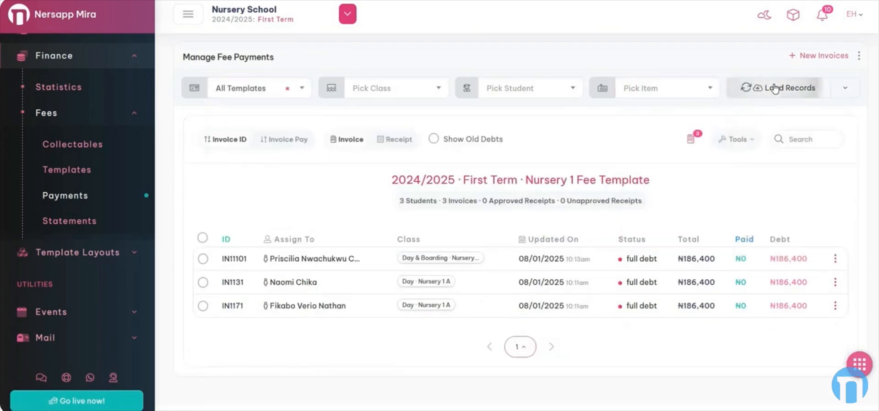
{"action": "scroll", "coordinate": [590, 180], "scroll_direction": "down", "scroll_amount": 1}
{"action": "scroll", "coordinate": [589, 179], "scroll_direction": "up", "scroll_amount": 1}
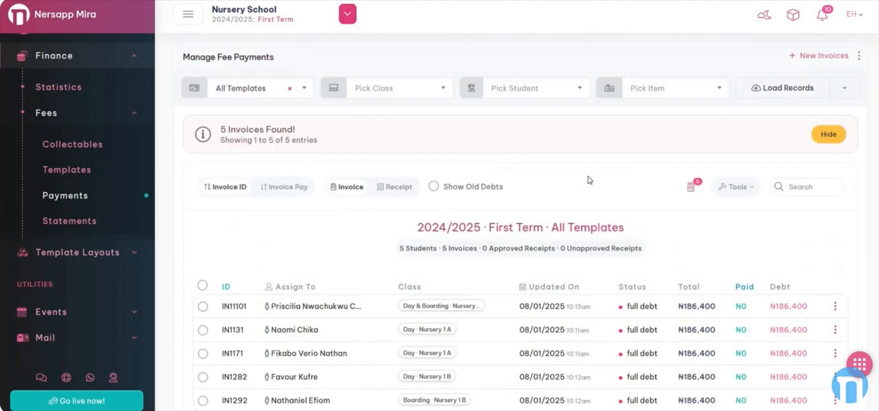
{"action": "left_click", "coordinate": [828, 134]}
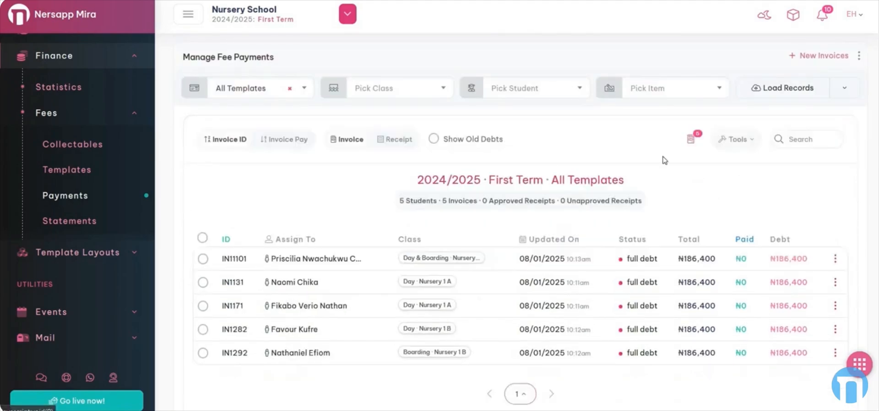